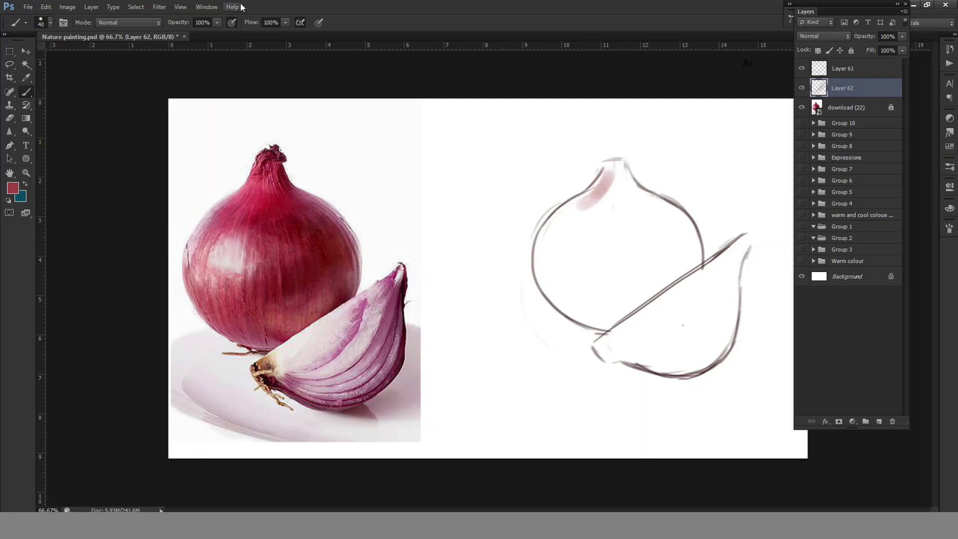
Paint soft pink vertical strokes down the onion's left side and middle on Layer 62
mouse_move(564, 240)
left_mouse_down()
mouse_move(604, 327)
mouse_move(584, 322)
mouse_move(607, 330)
left_mouse_up()
mouse_move(607, 193)
left_mouse_down()
mouse_move(572, 270)
mouse_move(574, 315)
left_mouse_up()
mouse_move(586, 265)
left_mouse_down()
mouse_move(594, 309)
mouse_move(617, 305)
left_mouse_up()
mouse_move(611, 202)
left_mouse_down()
mouse_move(574, 234)
mouse_move(609, 234)
mouse_move(618, 299)
left_mouse_up()
left_click_drag(622, 220, 634, 307)
Fill the onion's right half and shoulder with pink, then lower brush opacity to 41%
mouse_move(614, 188)
left_mouse_down()
mouse_move(629, 229)
mouse_move(634, 307)
mouse_move(686, 221)
mouse_move(691, 270)
left_mouse_up()
left_click_drag(631, 184, 648, 259)
left_click_drag(669, 214, 672, 285)
left_click_drag(654, 200, 649, 304)
left_click_drag(636, 240, 639, 310)
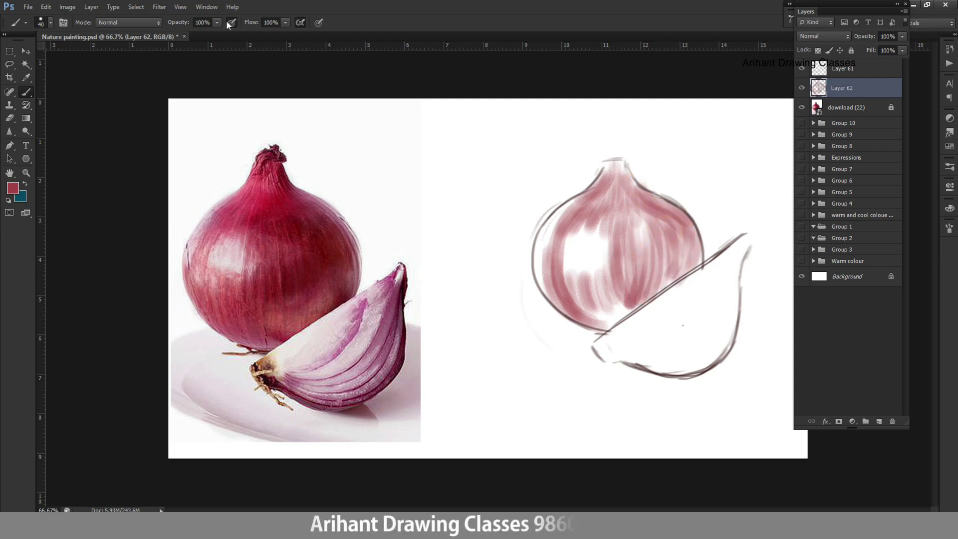
left_click_drag(217, 23, 212, 36)
Check the brush size and add pink to the onion's lower centre and stem top
left_click(63, 23)
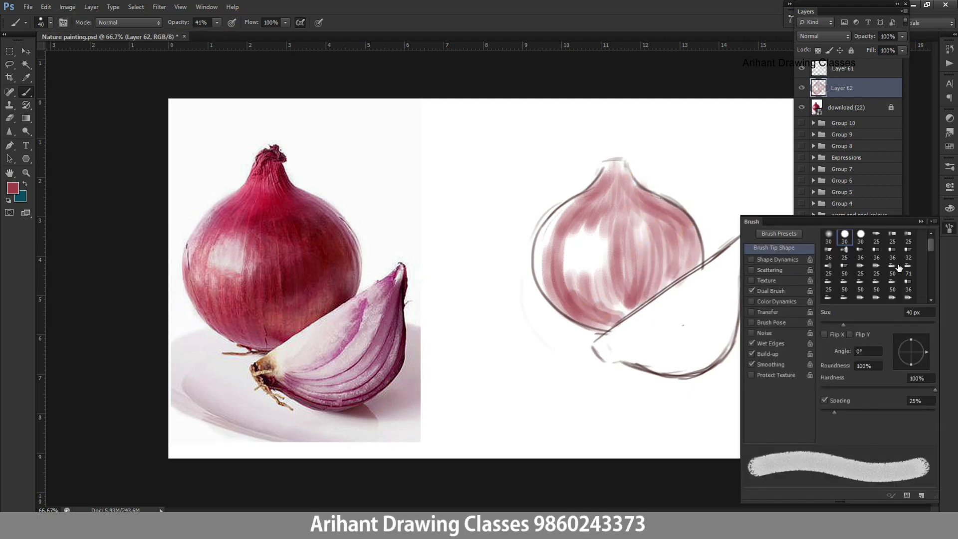
key("Escape")
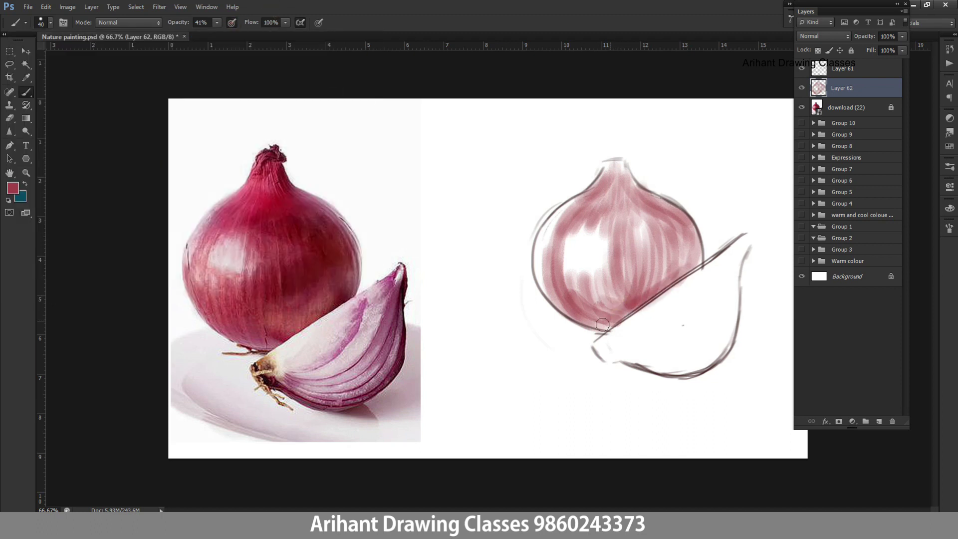
left_click_drag(593, 295, 617, 264)
mouse_move(606, 192)
left_mouse_down()
mouse_move(619, 160)
mouse_move(559, 214)
mouse_move(572, 271)
mouse_move(619, 189)
left_mouse_up()
left_click_drag(569, 264, 618, 304)
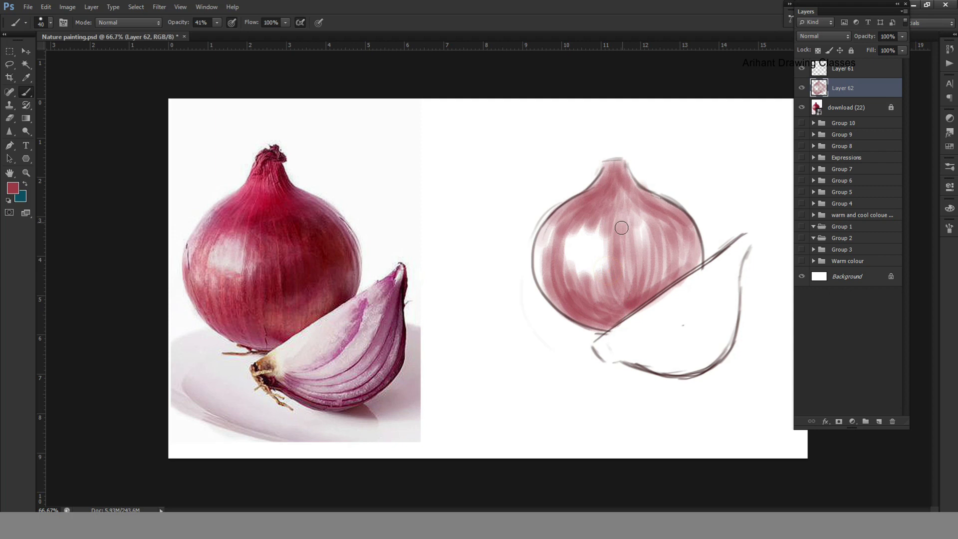
Darken the onion's centre, right side and lower edges with a deeper red
left_click(624, 270, "alt")
left_click_drag(694, 210, 624, 299)
mouse_move(609, 265)
left_mouse_down()
mouse_move(643, 311)
mouse_move(694, 252)
left_mouse_up()
mouse_move(649, 305)
left_mouse_down()
mouse_move(701, 255)
mouse_move(609, 322)
mouse_move(602, 317)
left_mouse_up()
key("bracketleft")
mouse_move(663, 219)
left_mouse_down()
mouse_move(599, 300)
mouse_move(637, 235)
mouse_move(642, 215)
mouse_move(611, 212)
mouse_move(629, 174)
mouse_move(612, 196)
mouse_move(624, 237)
left_mouse_up()
key("bracketleft")
key("bracketleft")
key("bracketleft")
Paint a brighter red down the onion's centre and left side, covering part of the highlight
left_click(13, 188)
left_click(451, 191)
left_click(582, 133)
key("bracketright")
key("bracketright")
left_click_drag(651, 197, 619, 280)
left_click_drag(609, 216, 591, 312)
mouse_move(552, 266)
left_mouse_down()
mouse_move(596, 317)
mouse_move(569, 225)
left_mouse_up()
left_click_drag(594, 192, 558, 277)
key("bracketright")
key("bracketright")
key("bracketright")
mouse_move(607, 215)
left_mouse_down()
mouse_move(569, 299)
mouse_move(616, 232)
left_mouse_up()
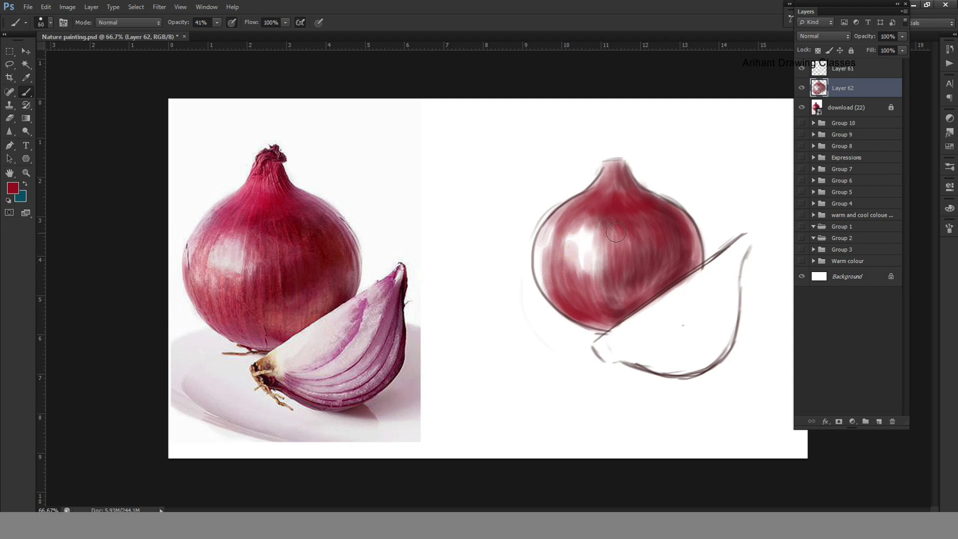
Add bluish-grey reflected light along the onion's bottom and right edges with a smaller brush
left_click(12, 187)
left_click(480, 164)
left_click(375, 216)
left_click(580, 135)
key("bracketleft")
key("bracketleft")
key("bracketleft")
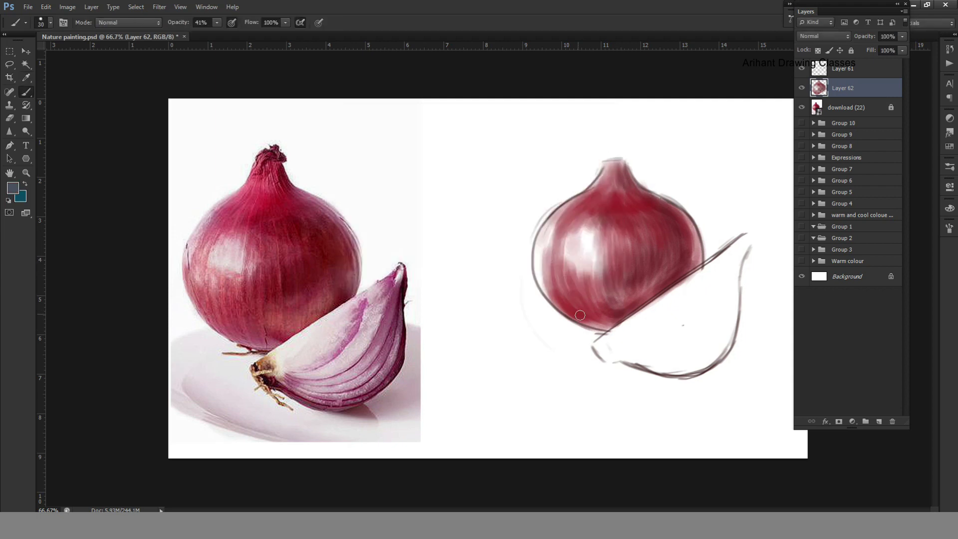
left_click_drag(594, 322, 621, 315)
key("bracketleft")
left_click_drag(694, 212, 692, 247)
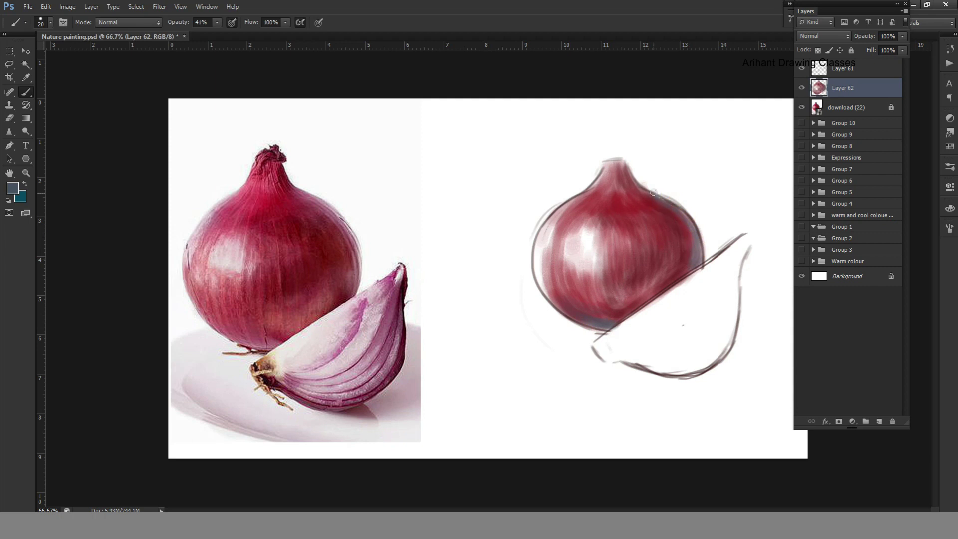
left_click(12, 187)
Paint reddish magenta over the onion's upper middle and dim its left highlight
left_click(420, 184)
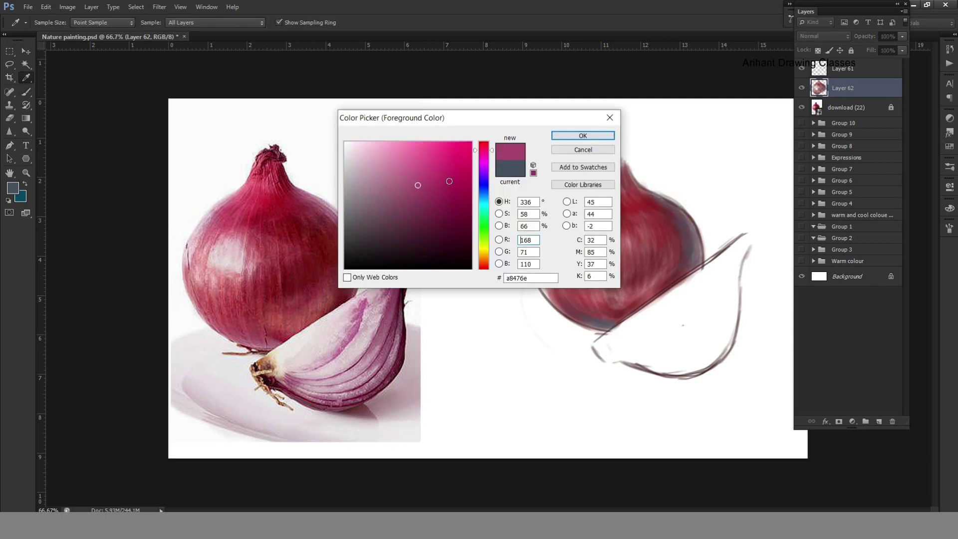
left_click(570, 134)
left_click_drag(603, 224, 636, 244)
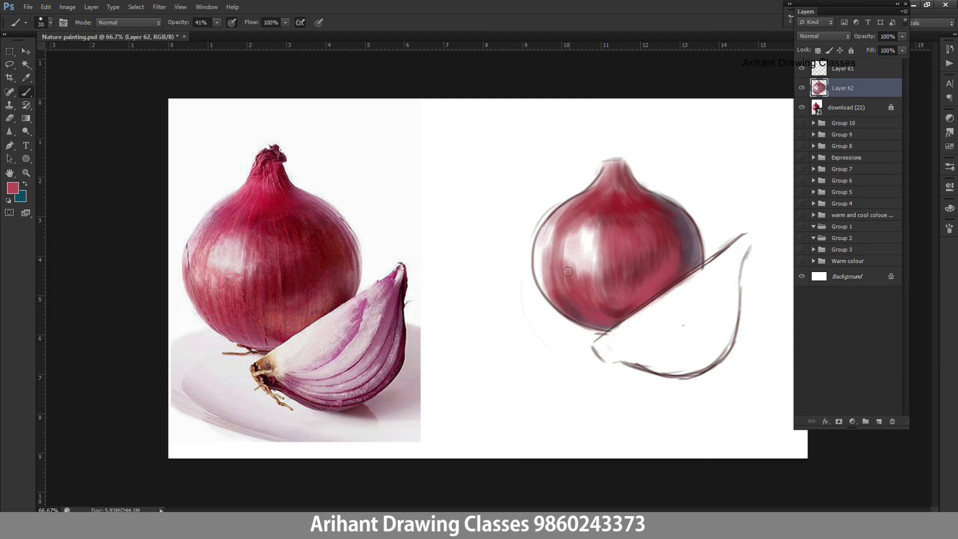
left_click_drag(558, 223, 544, 295)
left_click_drag(599, 195, 599, 284)
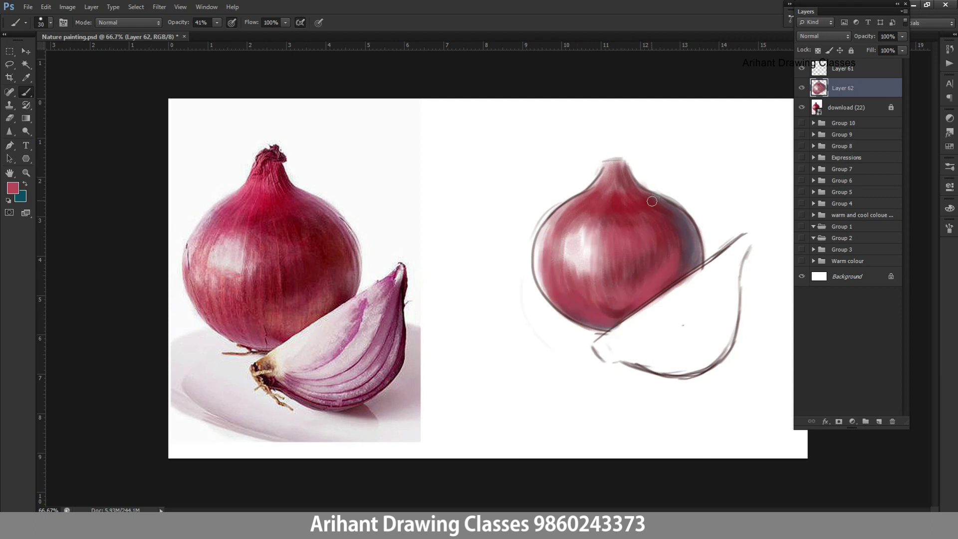
Add a darker magenta stroke on the lower part of the onion
left_click(12, 188)
left_click_drag(480, 187, 481, 172)
left_click(433, 207)
left_click(569, 133)
key("bracketleft")
key("bracketleft")
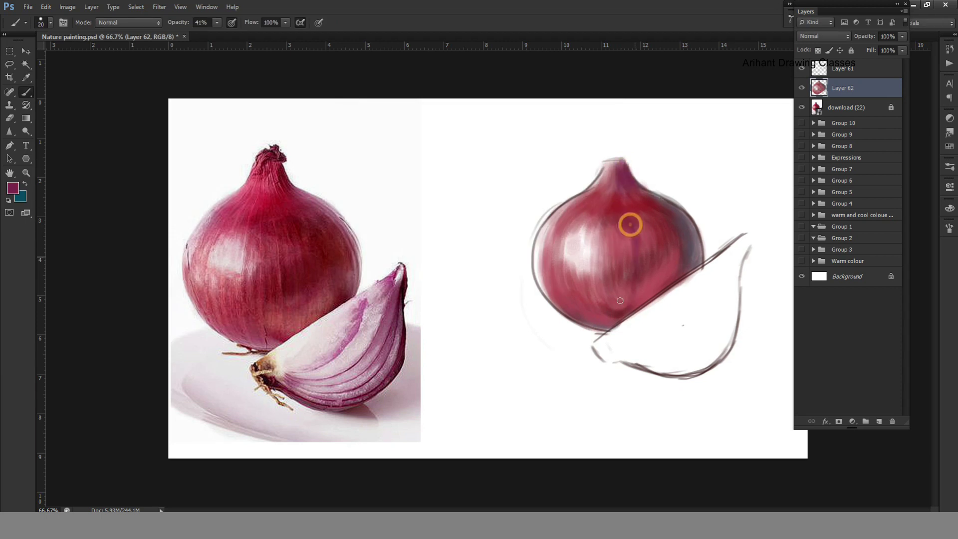
left_click(13, 188)
left_click(565, 133)
left_click(13, 188)
left_click(579, 134)
key("bracketright")
key("bracketright")
key("bracketright")
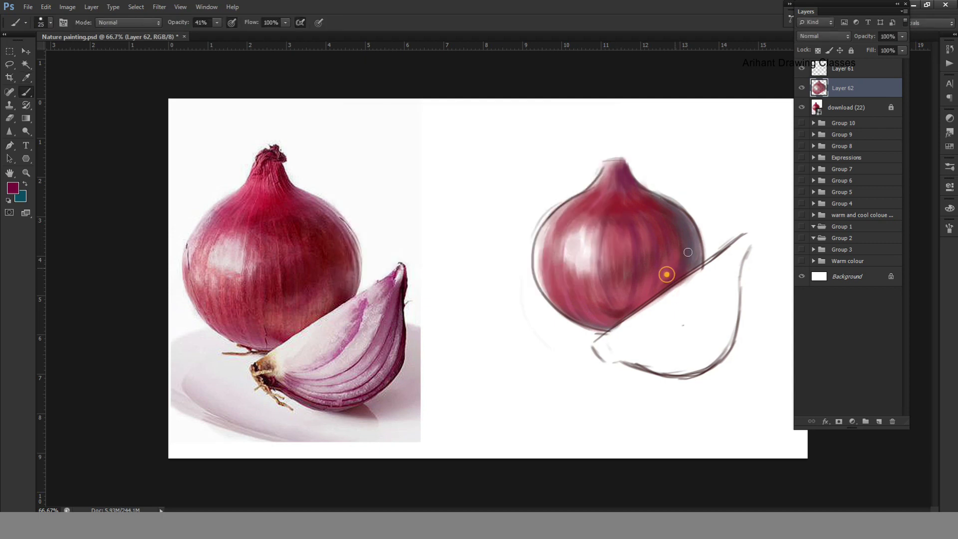
left_click_drag(620, 298, 639, 320)
Select light pink, then erase the dark sketch outline around the onion's top
left_click(13, 187)
left_click(544, 229)
key("Return")
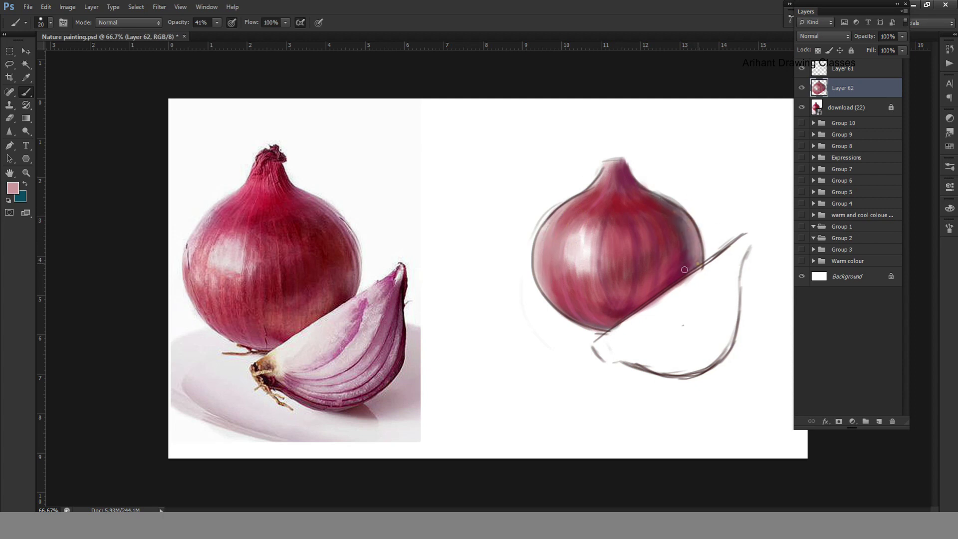
key("alt+bracketright")
key("e")
left_click_drag(594, 173, 537, 265)
left_click_drag(639, 175, 698, 230)
Return to the Brush and add a faint dark red stroke on the lower onion
key("b")
left_click(13, 187)
left_click(278, 199)
key("Return")
mouse_move(699, 312)
left_mouse_down()
mouse_move(663, 342)
mouse_move(705, 279)
left_mouse_up()
Paint crimson-pink curved layer lines along the wedge's upper, lower and right edges
left_click(12, 188)
left_click(270, 184)
left_click(421, 133)
left_click_drag(743, 240, 713, 302)
mouse_move(619, 355)
left_mouse_down()
mouse_move(697, 352)
mouse_move(743, 257)
mouse_move(719, 343)
mouse_move(734, 323)
mouse_move(699, 360)
left_mouse_up()
Soften the wedge's dark outline with the Eraser and paint pink along its bottom and right edges
key("e")
mouse_move(748, 267)
left_mouse_down()
mouse_move(630, 368)
mouse_move(724, 379)
left_mouse_up()
key("b")
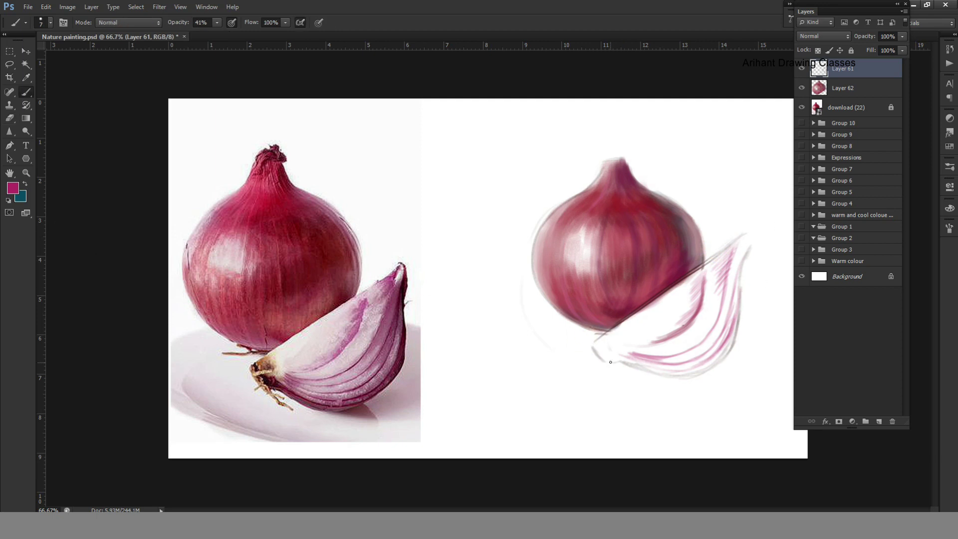
left_click_drag(631, 368, 734, 349)
mouse_move(749, 245)
left_mouse_down()
mouse_move(731, 340)
mouse_move(680, 368)
left_mouse_up()
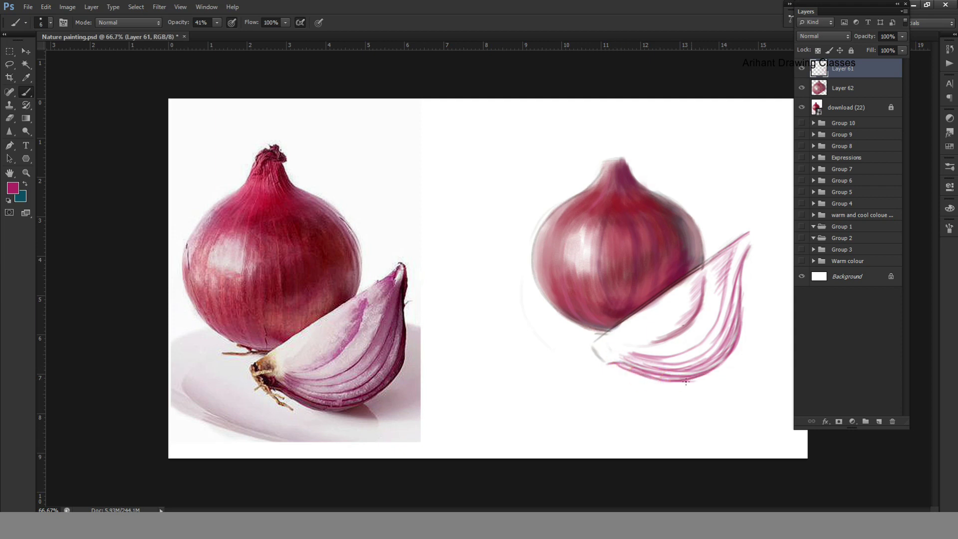
left_click_drag(662, 381, 706, 374)
Paint dark maroon and purple curves along the wedge's lower edge and layer lines
left_click(13, 188)
left_click(424, 133)
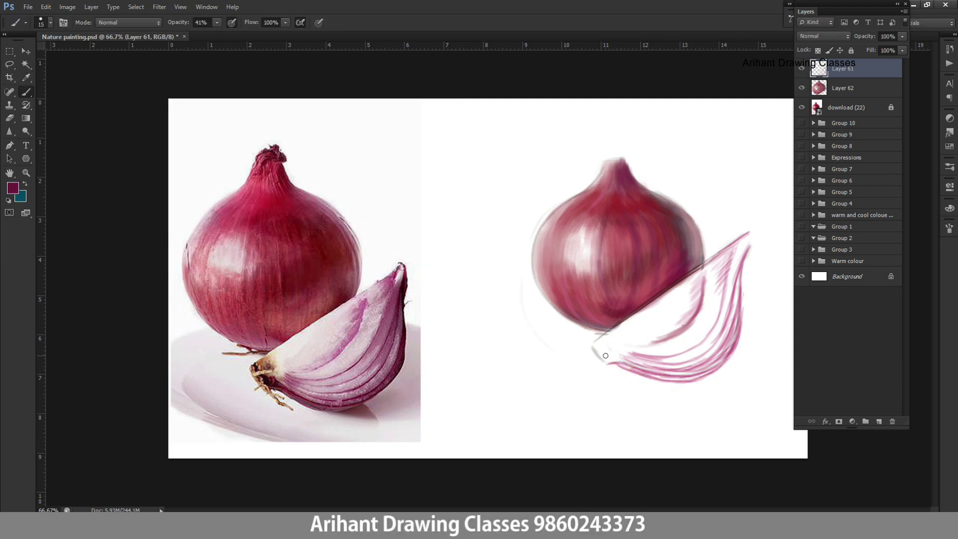
left_click_drag(609, 362, 662, 376)
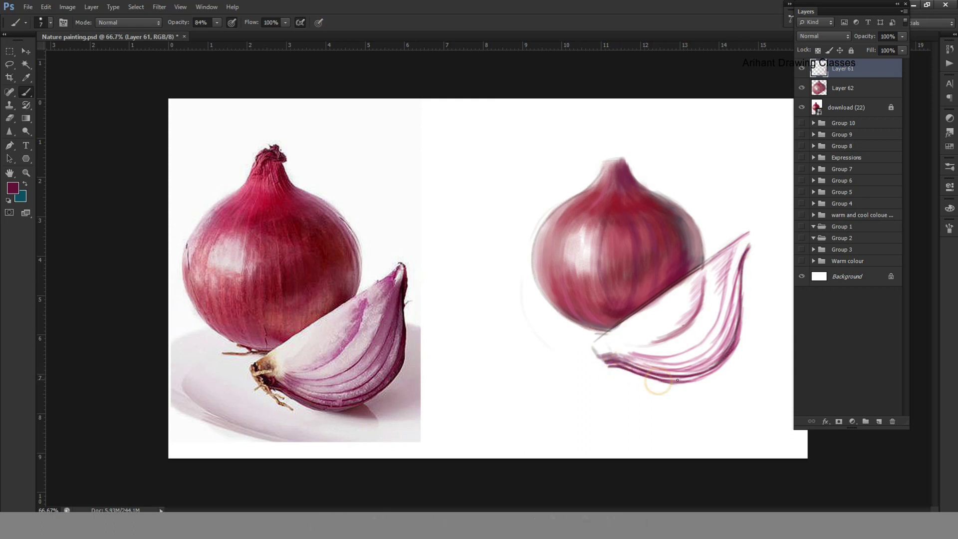
left_click_drag(718, 268, 660, 338)
left_click_drag(740, 244, 689, 347)
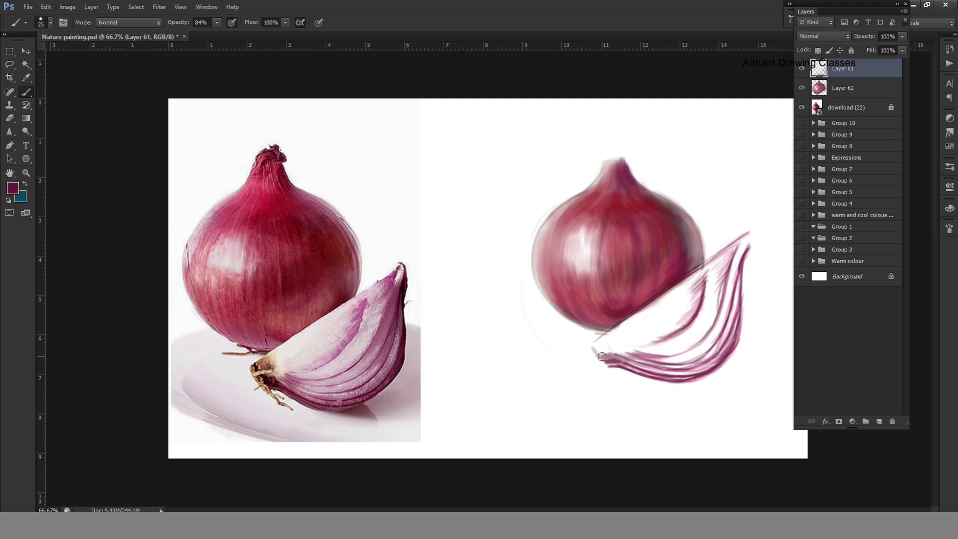
Choose brown and dark maroon with a smaller brush for the wedge's root end
left_click(12, 188)
left_click(256, 221)
left_click(421, 132)
left_click(13, 188)
left_click(260, 235)
left_click(422, 133)
key("bracketleft")
key("bracketleft")
key("bracketleft")
left_click(10, 190)
left_click(259, 234)
left_click(422, 132)
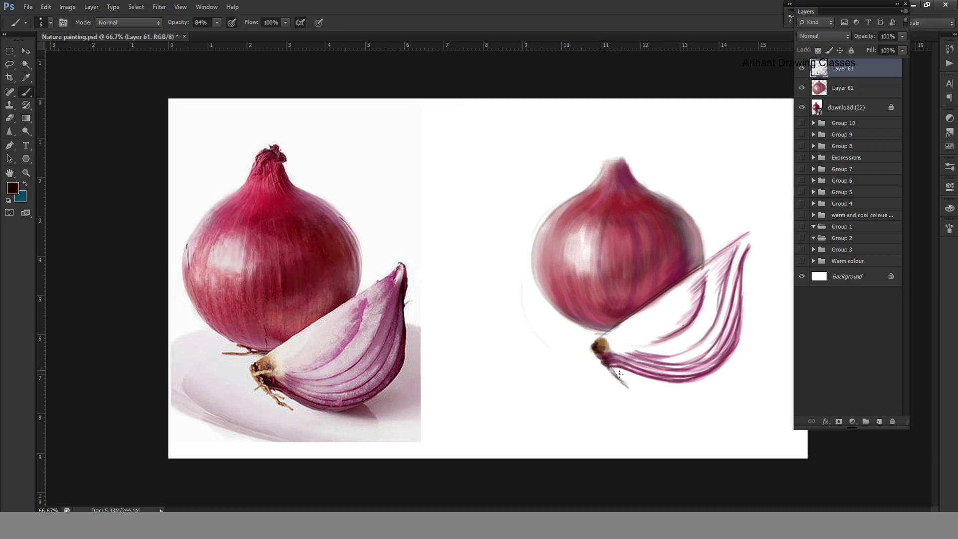
Switch from grey-blue to maroon and lay soft strokes on the wedge
left_click(13, 188)
left_click(221, 217)
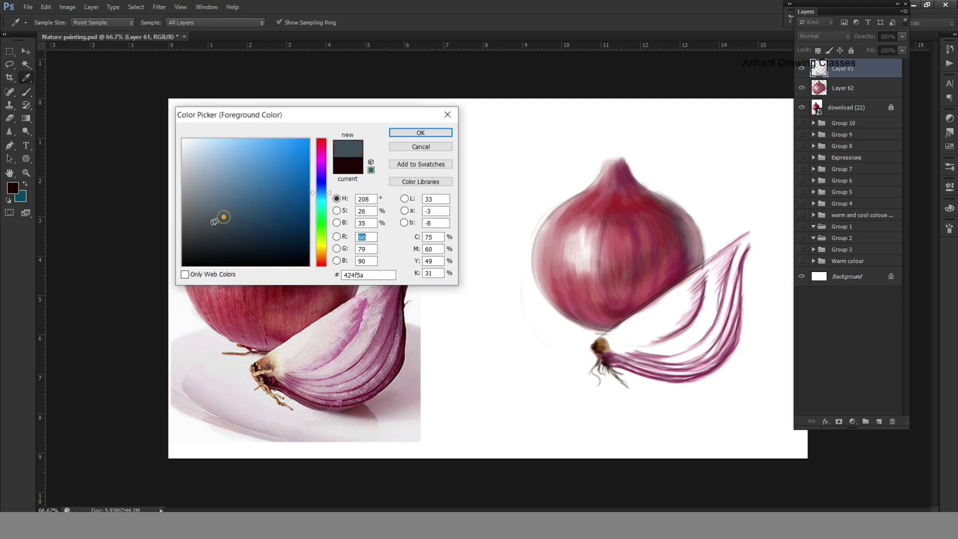
left_click(422, 133)
left_click(13, 187)
left_click(626, 370)
key("Return")
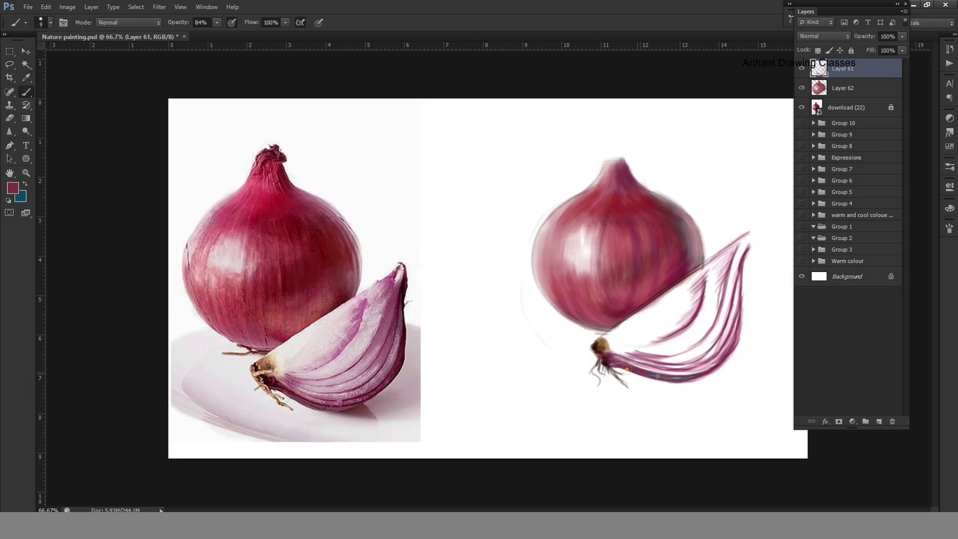
left_click_drag(732, 279, 722, 339)
Set brush opacity to 26% and softly shade the wedge's inner layers
key("2")
key("6")
key("bracketright")
left_click_drag(618, 344, 714, 350)
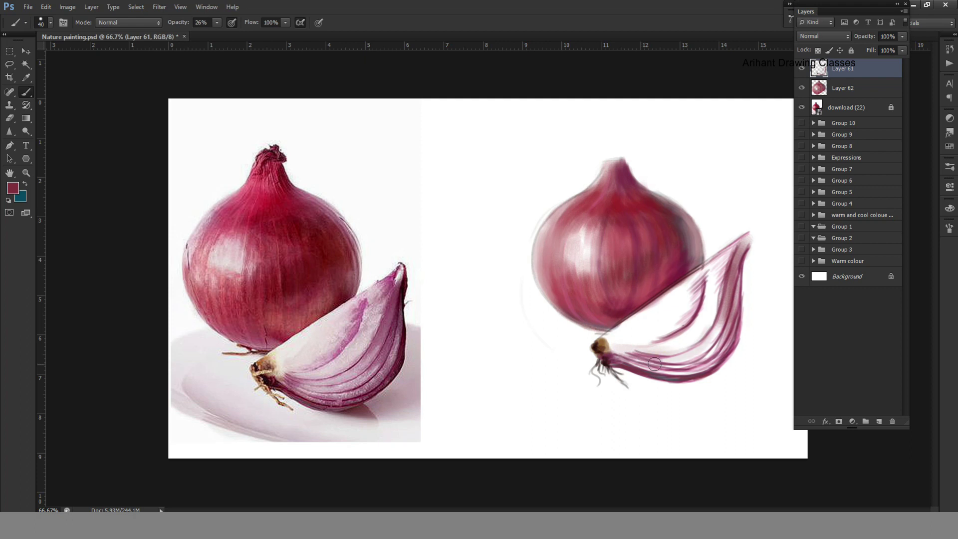
left_click_drag(719, 265, 681, 340)
Sample maroon from the reference onion and darken the wedge's tip and right edge at 100% opacity
left_click(184, 220, "alt")
key("0")
left_click_drag(743, 253, 740, 272)
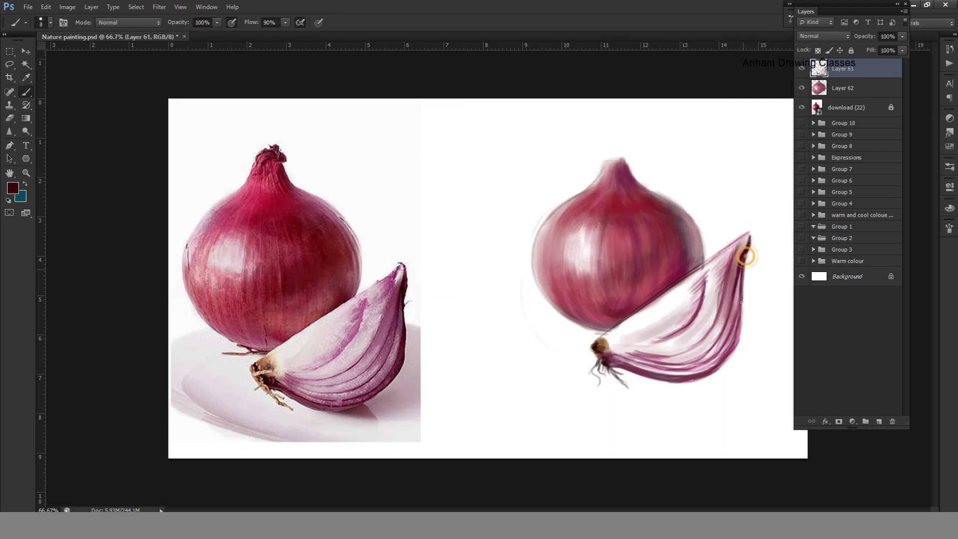
left_click_drag(738, 332, 696, 364)
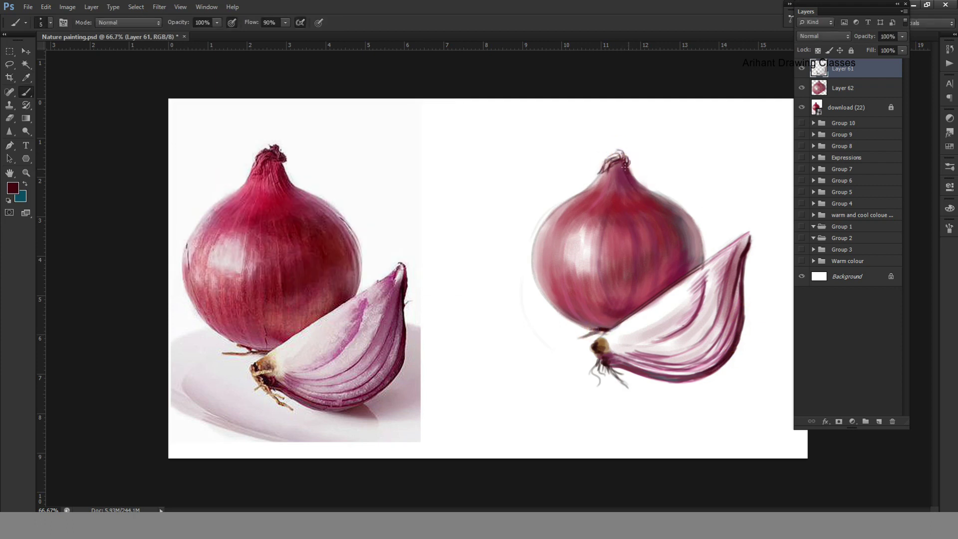
Pick pink, then dark maroon, and paint strokes on the onion body
left_click(13, 188)
left_click(218, 194)
left_click(413, 131)
left_click(13, 188)
left_click(419, 132)
mouse_move(631, 263)
left_mouse_down()
mouse_move(642, 267)
mouse_move(617, 247)
left_mouse_up()
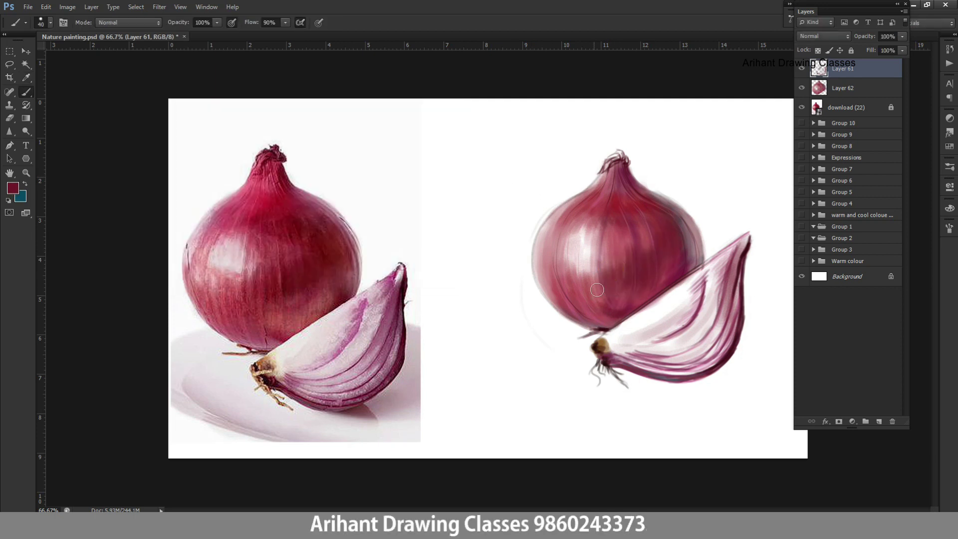
Lower brush opacity to 39% and add subtle darker vein shading across the onion body
left_click_drag(217, 23, 197, 37)
left_click(13, 188)
left_click(422, 132)
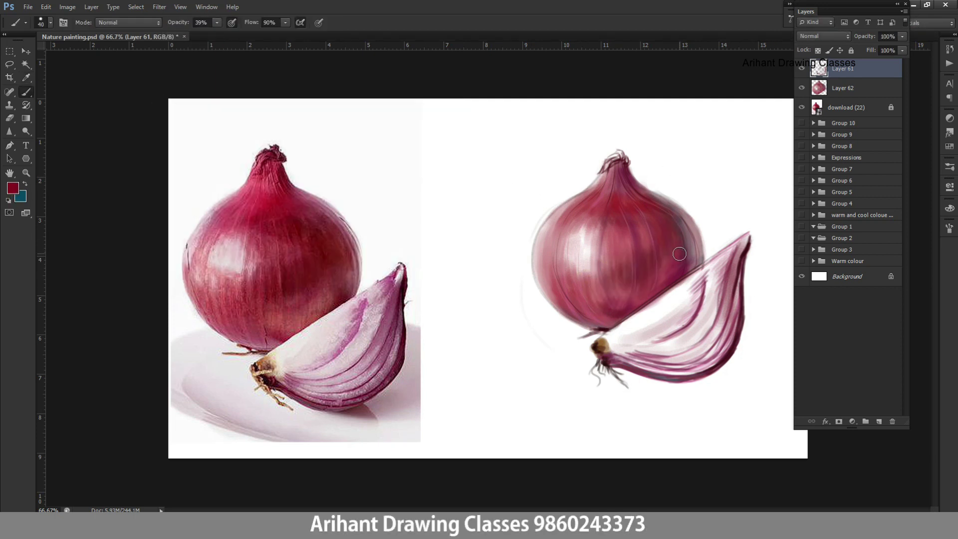
mouse_move(648, 246)
left_mouse_down()
mouse_move(586, 277)
mouse_move(594, 288)
left_mouse_up()
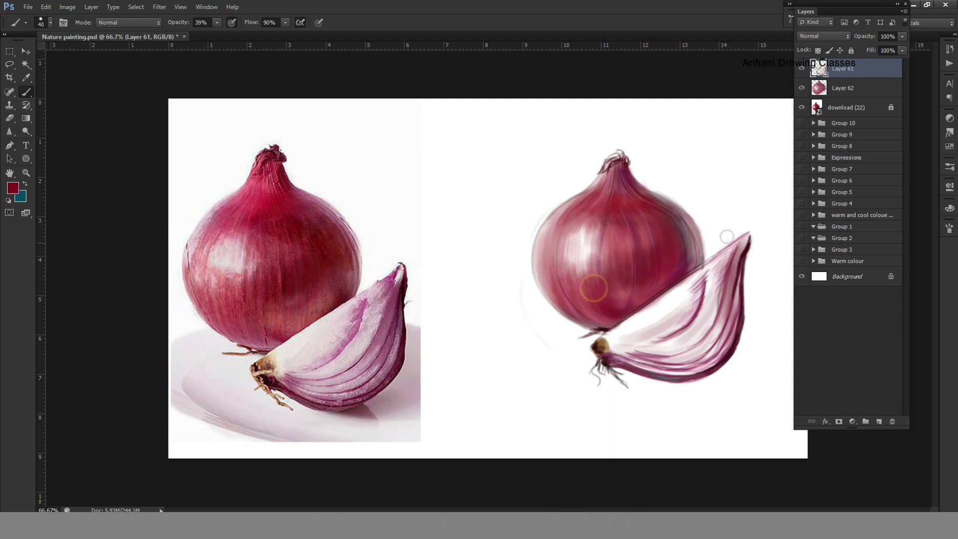
left_click(12, 187)
left_click(421, 132)
left_click(633, 210)
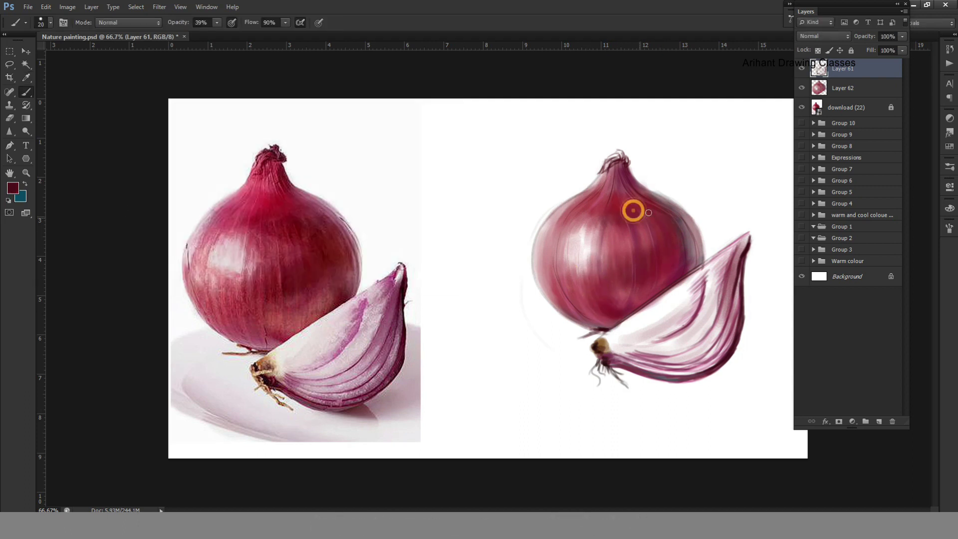
Pick a dusty pink and create a new backdrop layer beneath the onion painting
left_click(13, 188)
left_click(419, 129)
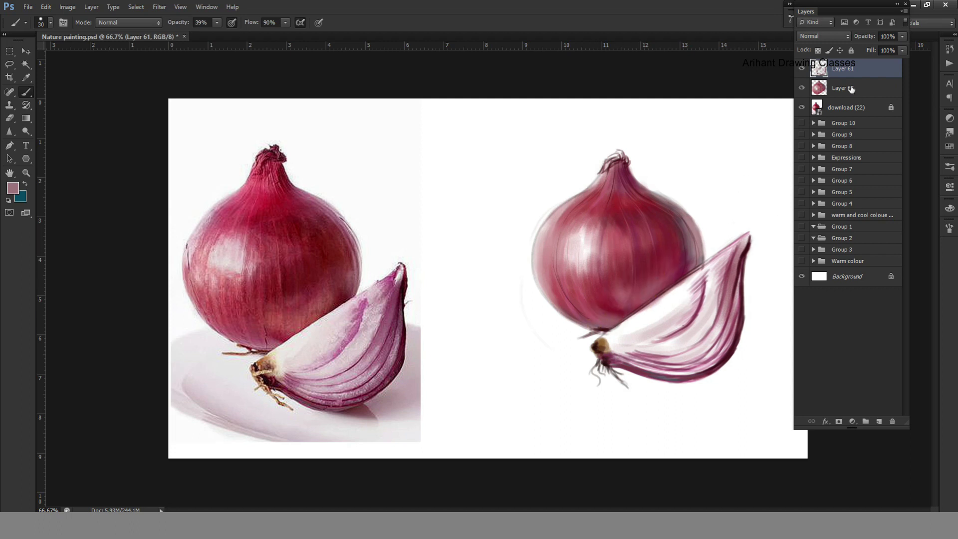
left_click(852, 89)
left_click(879, 421, "ctrl")
left_click(13, 187)
Paint a dark brown backdrop band around the onion at 100% brush opacity
left_click(214, 218)
left_click(420, 133)
left_click_drag(218, 22, 248, 34)
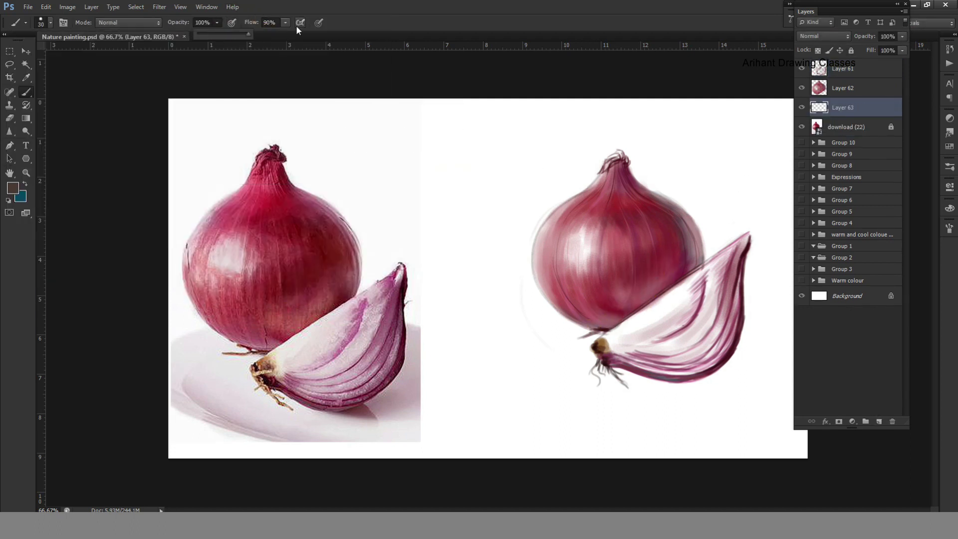
left_click_drag(507, 306, 706, 284)
key("ctrl+z")
left_click_drag(549, 314, 597, 169)
mouse_move(654, 147)
left_mouse_down()
mouse_move(494, 299)
mouse_move(589, 329)
left_mouse_up()
Paint blue-grey (4c5661) backdrop behind the onion's upper right
left_click(12, 188)
left_click(210, 218)
left_click(420, 132)
mouse_move(561, 152)
left_mouse_down()
mouse_move(674, 148)
mouse_move(769, 209)
mouse_move(699, 309)
mouse_move(649, 190)
left_mouse_up()
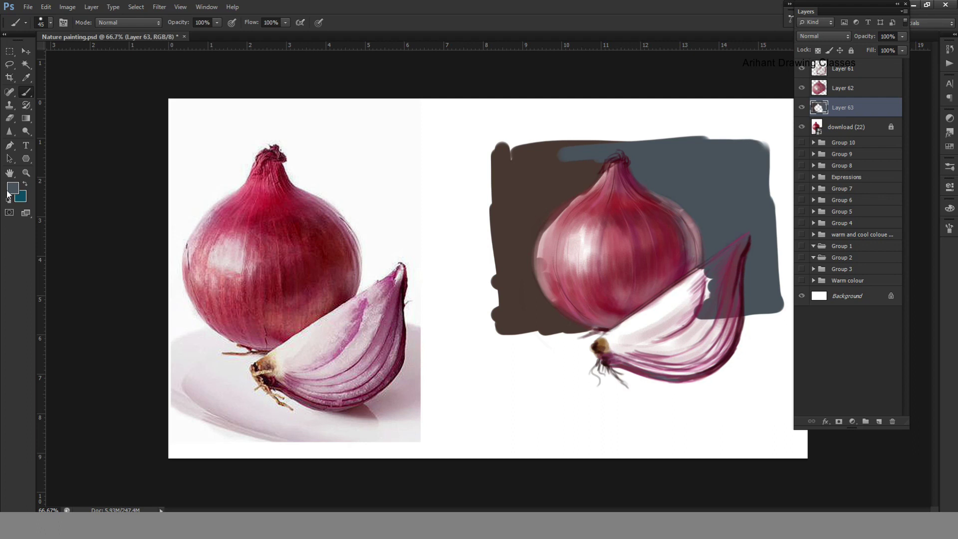
mouse_move(724, 160)
left_mouse_down()
mouse_move(663, 145)
mouse_move(710, 150)
left_mouse_up()
Paint near-black 313a44 backdrop at the lower left and beside the wedge
left_click(12, 188)
left_click(218, 232)
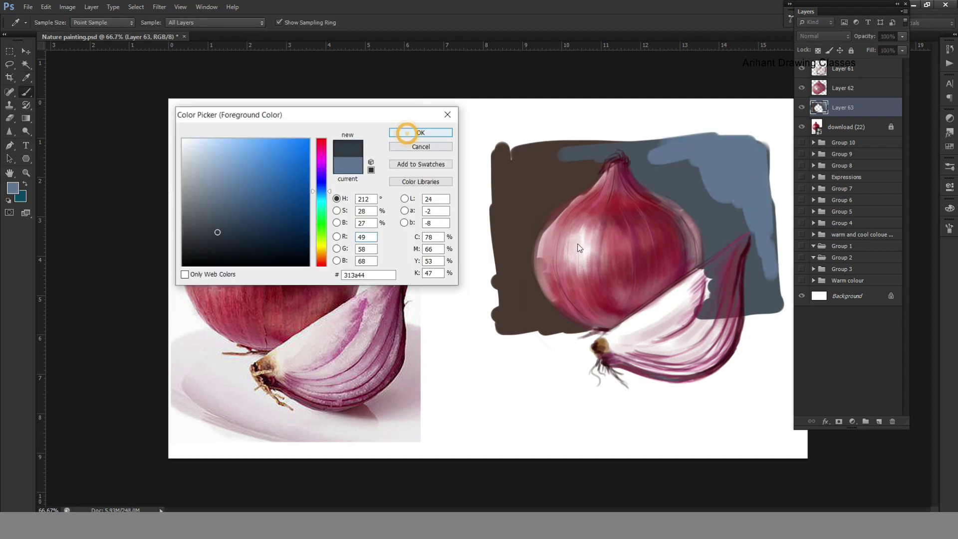
left_click(407, 133)
left_click_drag(494, 299, 516, 317)
mouse_move(499, 239)
left_mouse_down()
mouse_move(524, 322)
mouse_move(579, 329)
left_mouse_up()
mouse_move(744, 309)
left_mouse_down()
mouse_move(751, 256)
mouse_move(729, 257)
mouse_move(706, 317)
left_mouse_up()
Erase stray backdrop paint along the wedge's right edge and the onion's left edge
key("e")
left_click_drag(749, 237, 724, 314)
key("bracketright")
mouse_move(549, 240)
left_mouse_down()
mouse_move(544, 287)
mouse_move(559, 304)
left_mouse_up()
left_click_drag(544, 222, 549, 252)
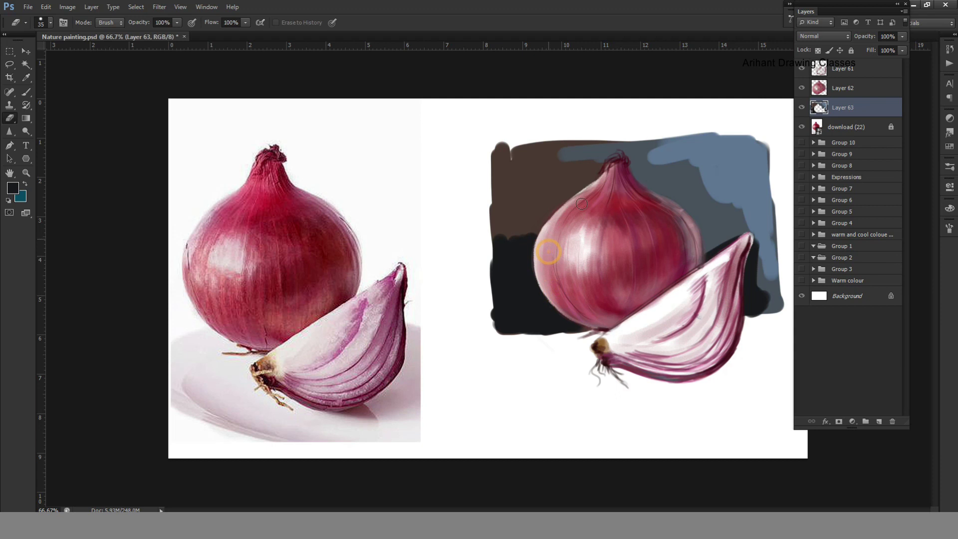
left_click_drag(598, 234, 636, 290)
left_click_drag(563, 188, 556, 195)
Blend the backdrop's dark left edge and top at 26% opacity using sampled colours
key("b")
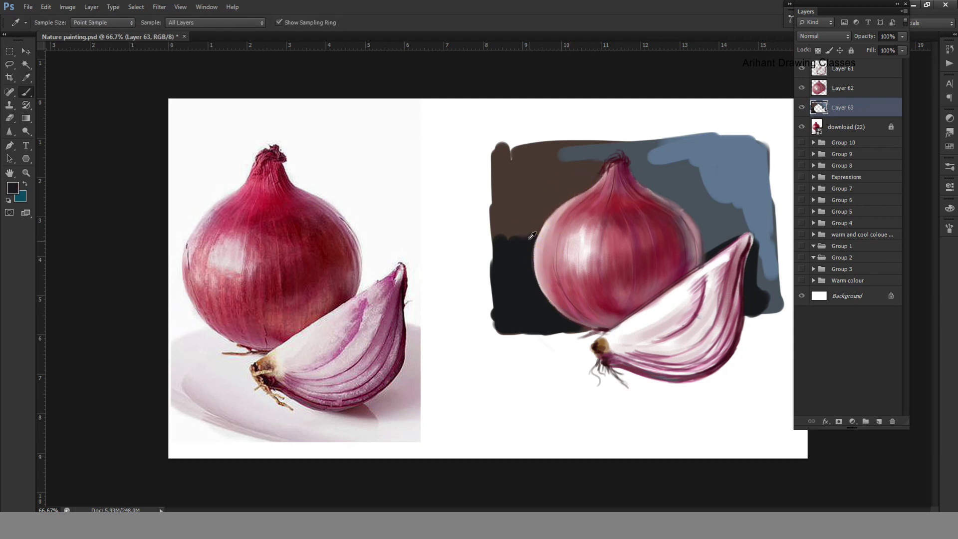
key("2")
key("6")
left_click_drag(508, 237, 505, 201)
left_click(530, 202, "alt")
mouse_move(502, 235)
left_mouse_down()
mouse_move(518, 207)
mouse_move(530, 274)
left_mouse_up()
left_click(562, 156, "alt")
left_click_drag(549, 150, 586, 147)
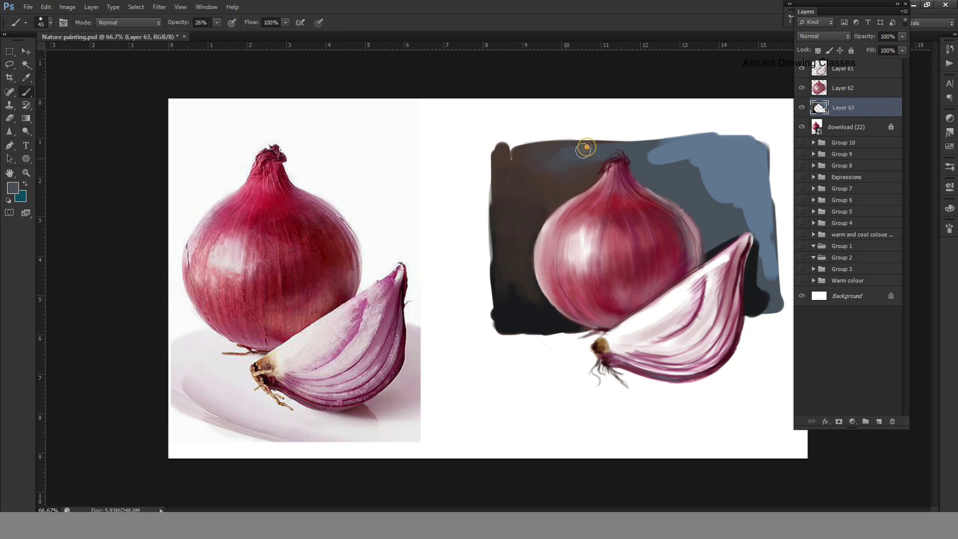
Blend bluish grey around the onion's top and darken the gap around the wedge tip
left_click(684, 160, "alt")
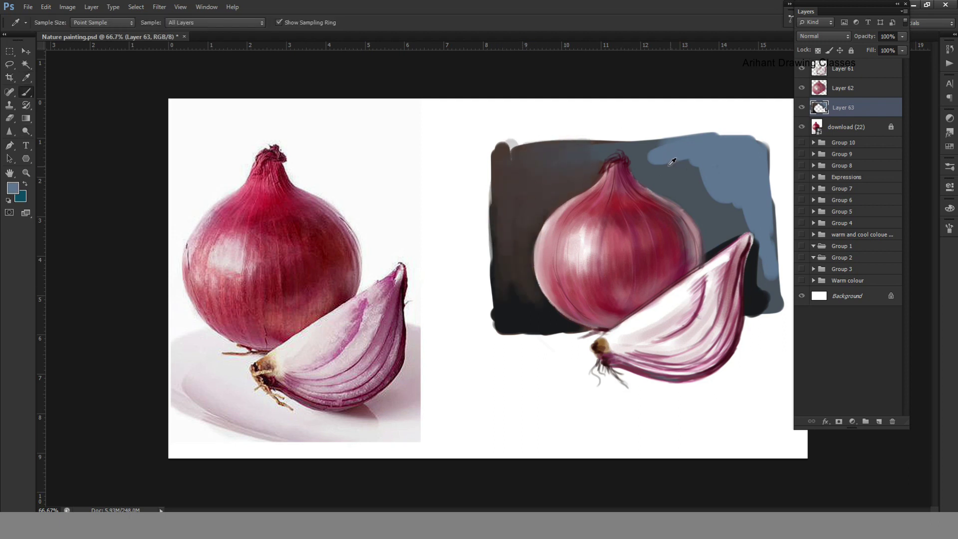
left_click_drag(654, 150, 704, 185)
left_click(674, 161, "alt")
key("bracketleft")
left_click(764, 269, "alt")
left_click_drag(763, 239, 764, 310)
left_click(706, 232, "alt")
left_click_drag(719, 236, 769, 223)
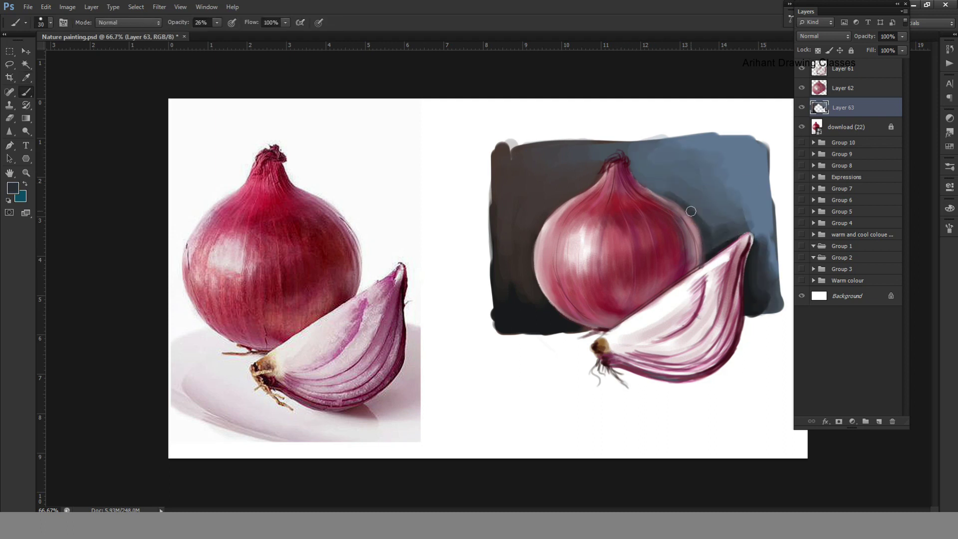
Choose a pale warm tabletop colour and browse the brush presets
left_click(12, 188)
left_click_drag(326, 177, 327, 167)
left_click(327, 154)
left_click(199, 170)
left_click(420, 131)
left_click(50, 22)
Paint a pale beige tabletop beneath the onions with a size-40 brush at 100% opacity
double_click(104, 102)
key("0")
mouse_move(497, 341)
left_mouse_down()
mouse_move(581, 346)
mouse_move(632, 386)
mouse_move(700, 383)
mouse_move(781, 320)
mouse_move(584, 394)
left_mouse_up()
mouse_move(494, 380)
left_mouse_down()
mouse_move(567, 385)
mouse_move(775, 332)
mouse_move(734, 387)
left_mouse_up()
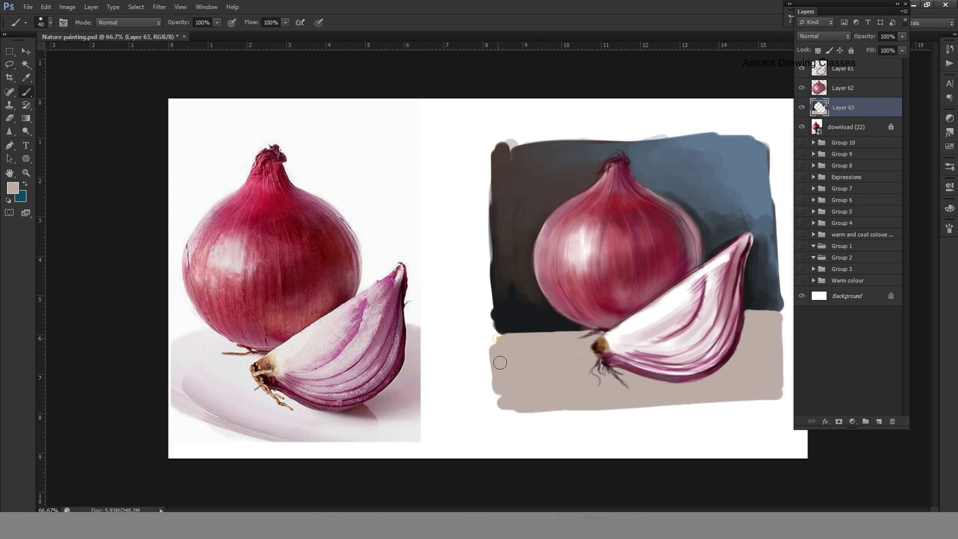
Paint a muted red shadow under the wedge's right end with a smaller brush
left_click(12, 188)
left_click_drag(327, 177, 327, 155)
left_click(302, 165)
left_click(419, 131)
key("bracketleft")
key("bracketleft")
left_click_drag(704, 377, 749, 364)
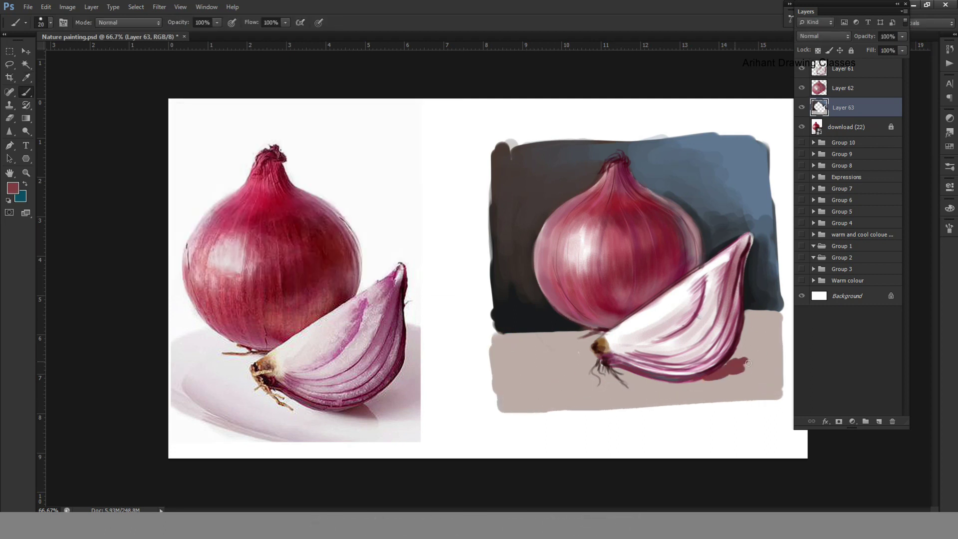
Deepen the shadow right of the wedge with a darker muted red
left_click(13, 188)
left_click(224, 223)
left_click(439, 131)
mouse_move(683, 384)
left_mouse_down()
mouse_move(774, 350)
mouse_move(761, 343)
left_mouse_up()
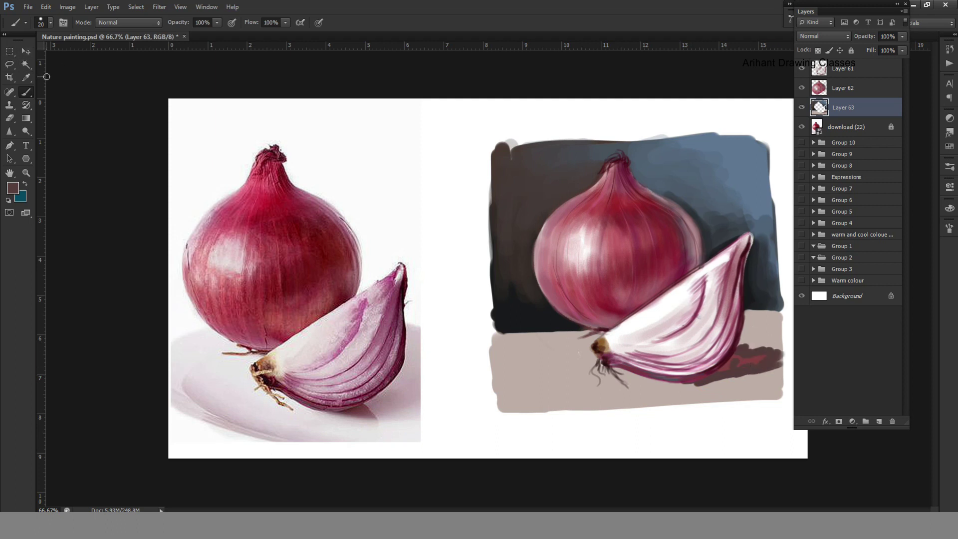
key("v")
key("i")
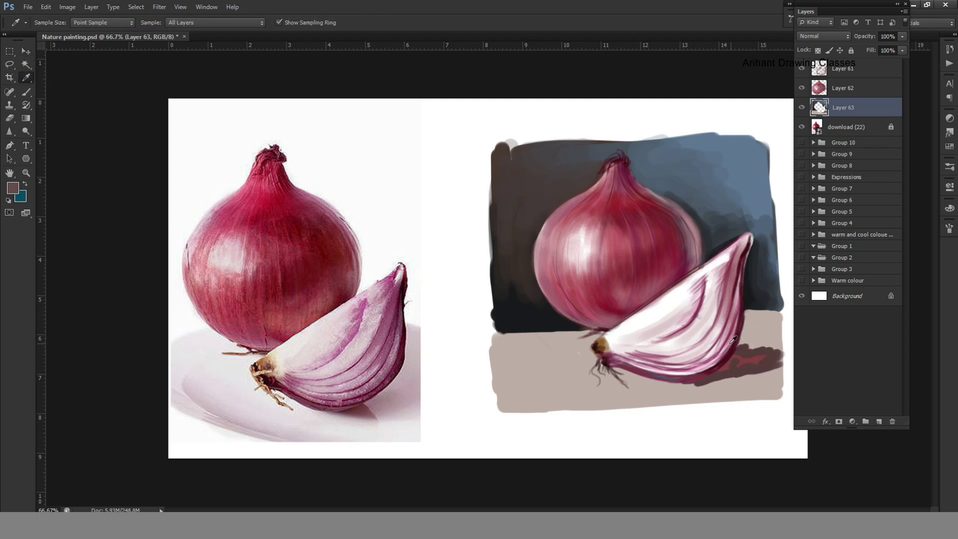
key("b")
left_click_drag(689, 387, 774, 374)
Darken and soften the shadow right of the wedge with sampled shadow colours
left_click(741, 379, "alt")
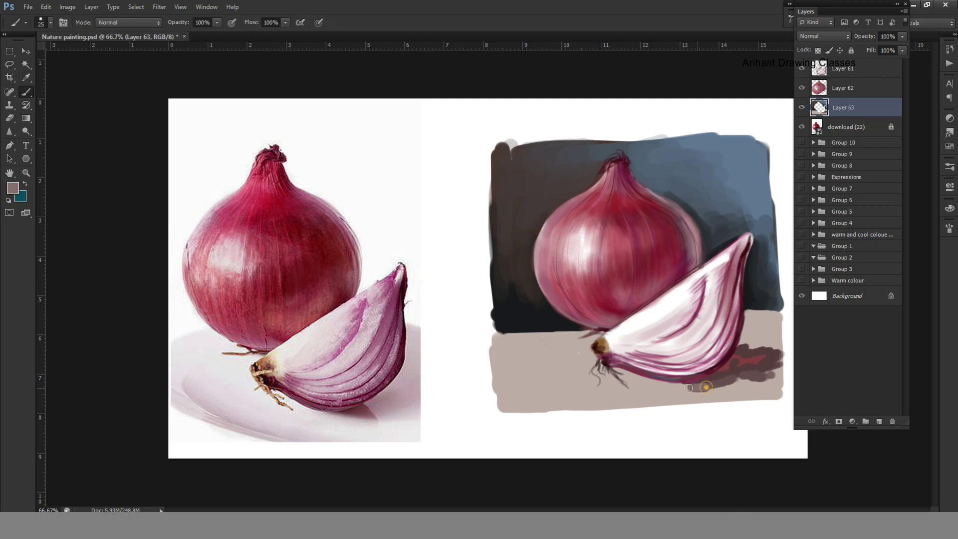
left_click_drag(678, 389, 754, 346)
key("i")
key("b")
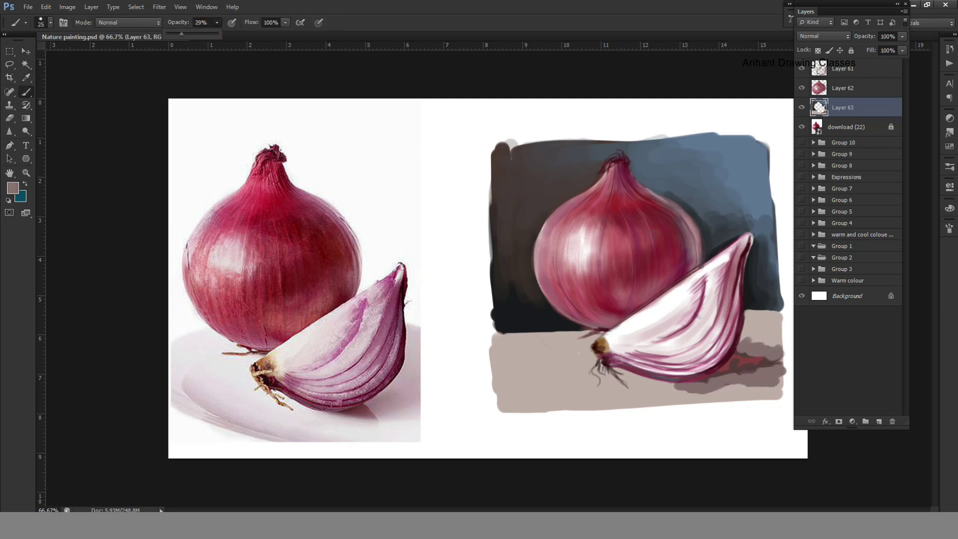
mouse_move(716, 375)
left_mouse_down()
mouse_move(669, 395)
mouse_move(753, 379)
mouse_move(755, 340)
left_mouse_up()
left_click(680, 393, "alt")
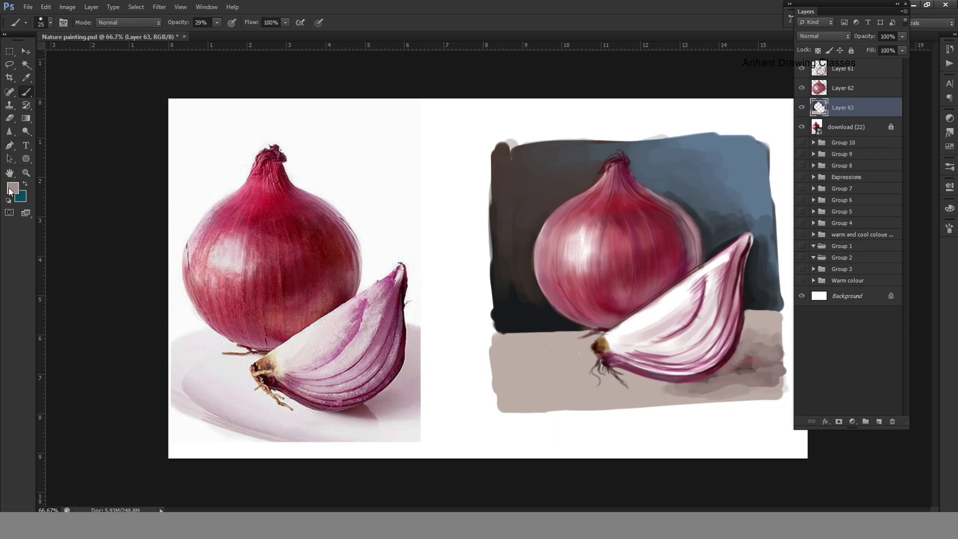
Paint a darker red into the wedge's shadow
left_click(10, 192)
left_click(265, 214)
left_click(420, 128)
left_click_drag(736, 356, 769, 367)
left_click_drag(714, 379, 781, 360)
left_click(738, 349, "alt")
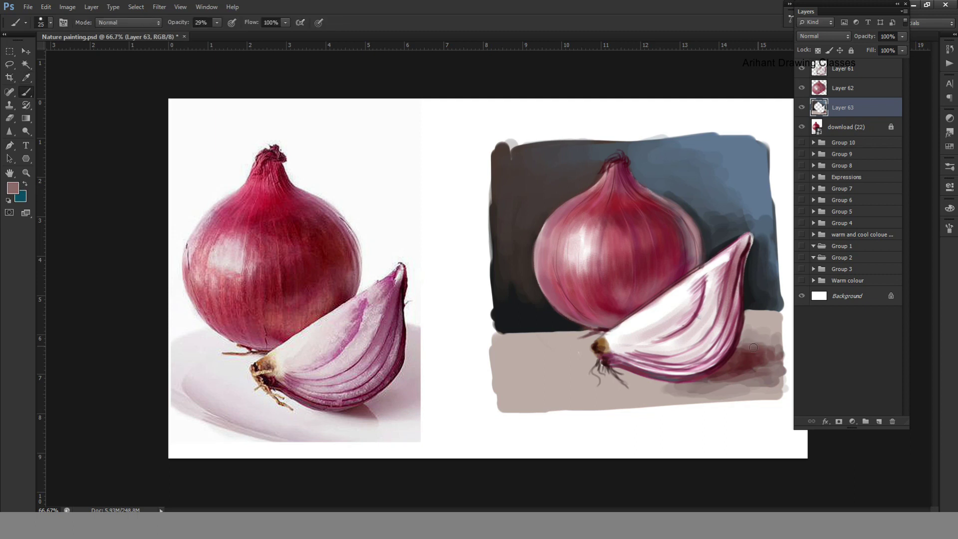
Lighten the shadow under the wedge with pinkish grey, then choose a dark red-brown, smaller brush
left_click(13, 188)
left_click(186, 160)
left_click(420, 128)
mouse_move(693, 396)
left_mouse_down()
mouse_move(744, 382)
mouse_move(663, 388)
left_mouse_up()
left_click(13, 187)
left_click(246, 208)
left_click(420, 128)
key("bracketleft")
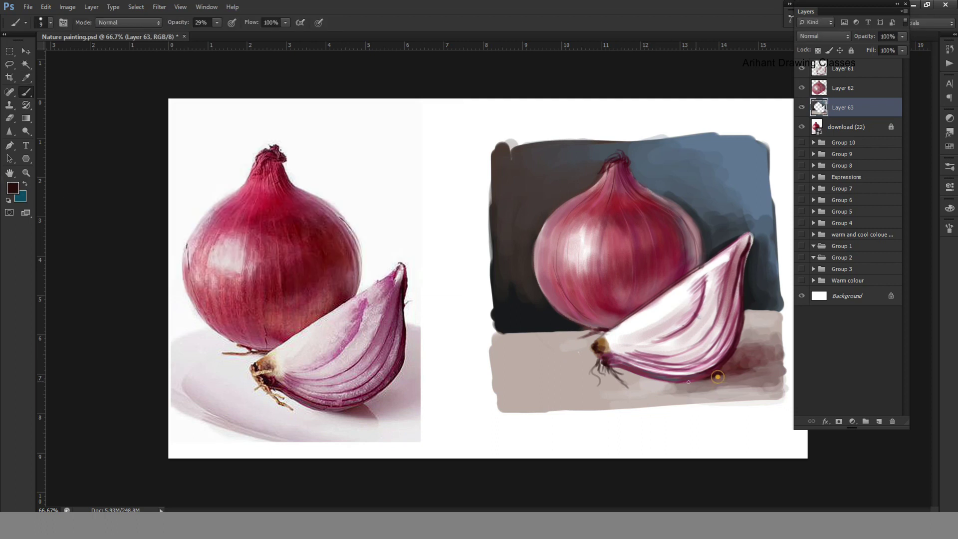
Pick a red and sample a dark colour from the painting
left_click(12, 187)
left_click(278, 192)
left_click(419, 128)
left_click(746, 367)
left_click(420, 133)
Test other hues in the Color Picker, then sample tabletop beige and choose a darker shade
left_click(594, 335)
left_click(13, 187)
mouse_move(321, 264)
left_mouse_down()
mouse_move(316, 206)
mouse_move(316, 263)
left_mouse_up()
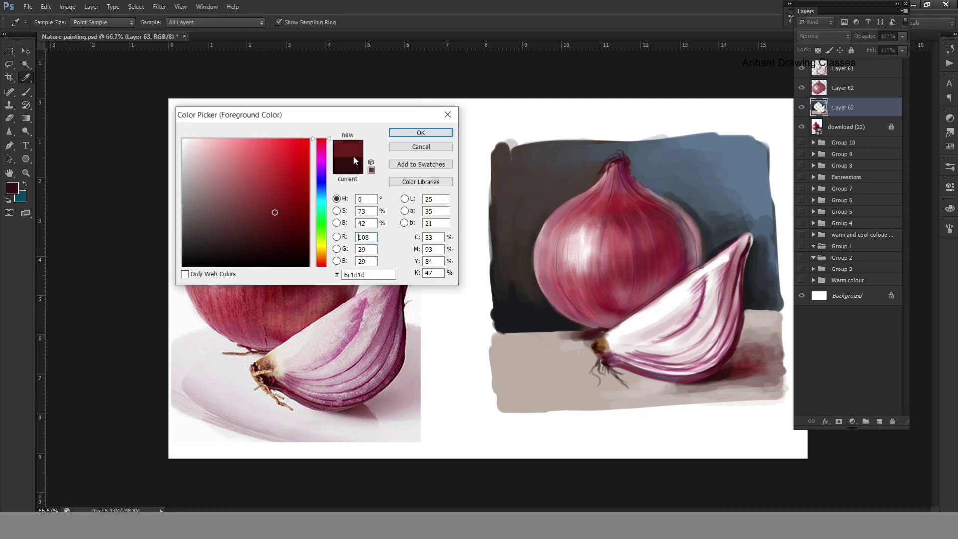
left_click(420, 132)
key("b")
left_click(575, 346, "alt")
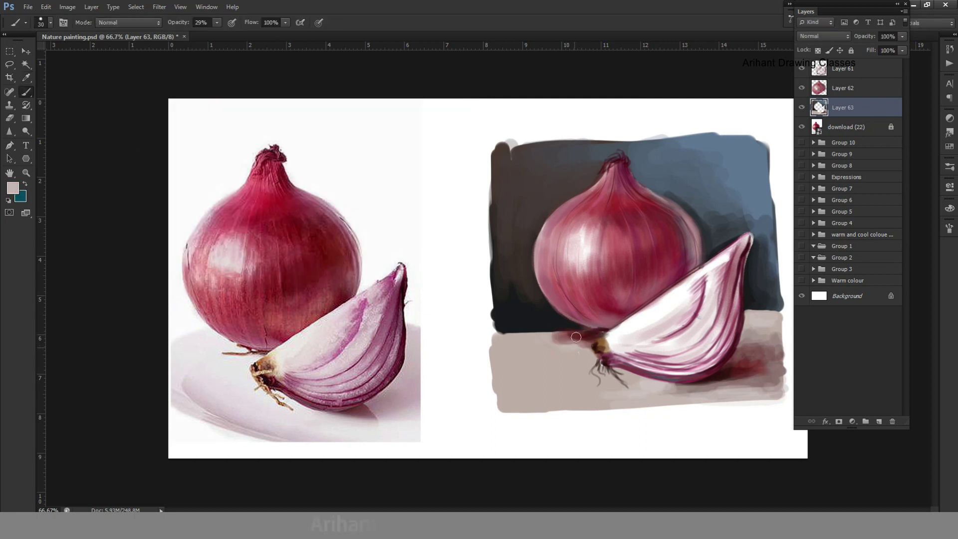
left_click(12, 188)
left_click(214, 240)
On Layer 62, paint faint dark strokes along the onion's left edge at 25% opacity
left_click(421, 132)
key("alt+bracketright")
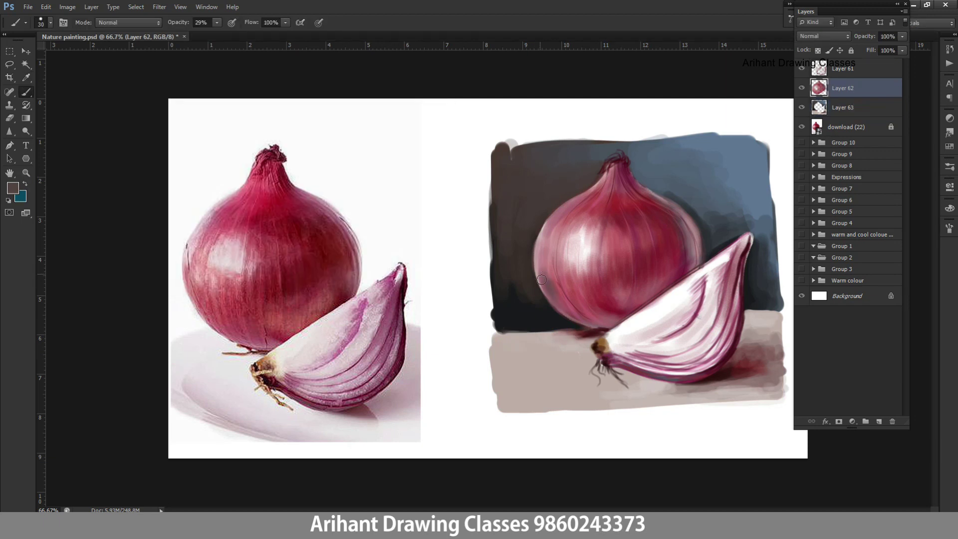
left_click_drag(542, 280, 556, 278)
key("2")
key("5")
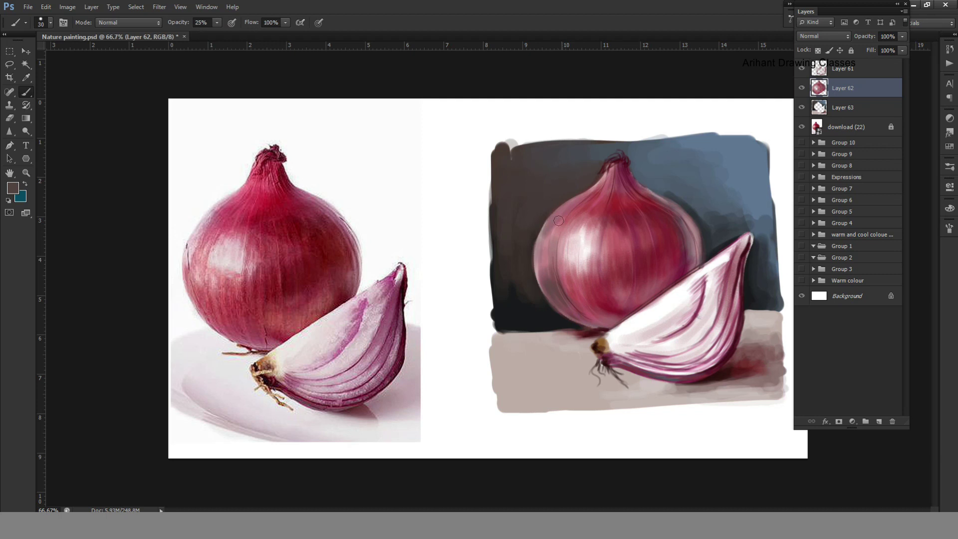
left_click_drag(558, 221, 568, 315)
Lighten and soften the onion's upper edges with a light pinkish grey
left_click(12, 188)
left_click(197, 150)
left_click(420, 134)
left_click_drag(656, 196, 678, 211)
left_click_drag(587, 194, 557, 224)
Sample lighter and darker mauve tones from the onion's upper-right edge
left_click(12, 187)
left_click(419, 134)
left_click(682, 209)
left_click(12, 188)
left_click(419, 134)
left_click(640, 184)
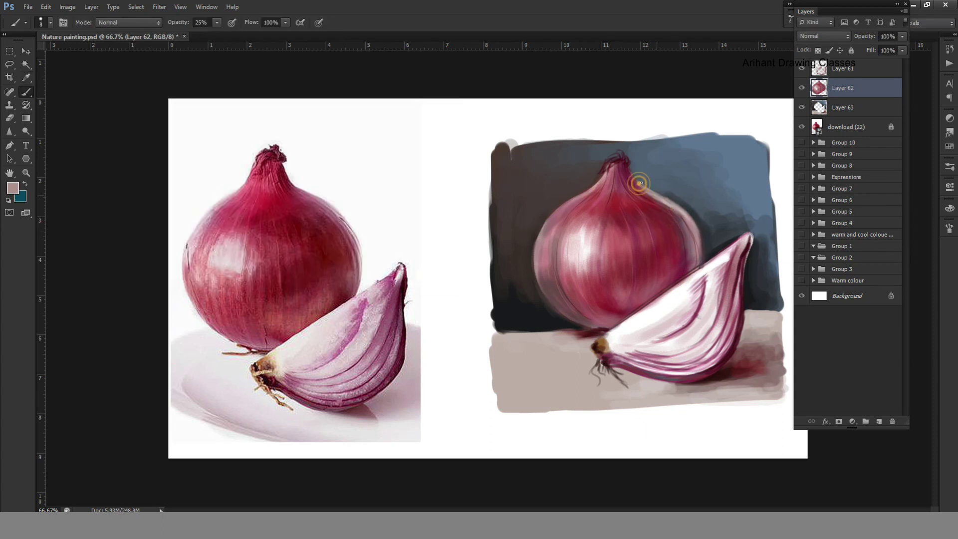
key("e")
Soften the backdrop at the onion's upper right with light and darker blue-grey
left_click(13, 188)
left_click(210, 180)
left_click(420, 130)
key("b")
left_click(677, 208, "alt")
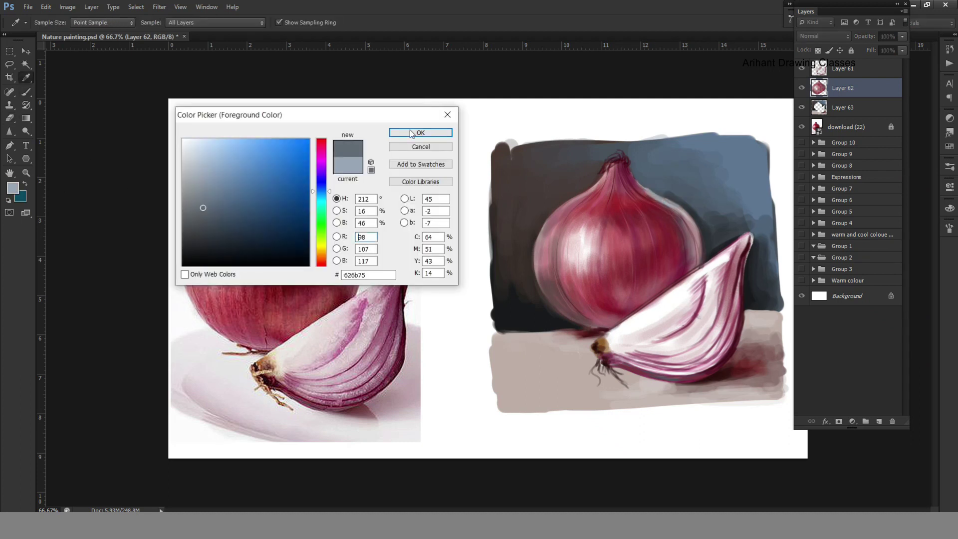
key("e")
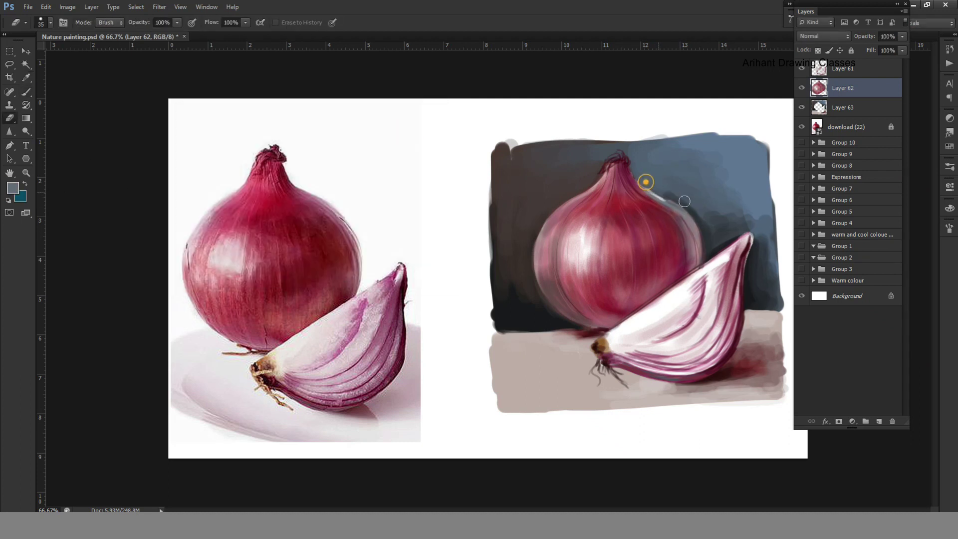
Choose an onion pink, then a dark red foreground colour for the stem
left_click(14, 191)
key("Return")
key("v")
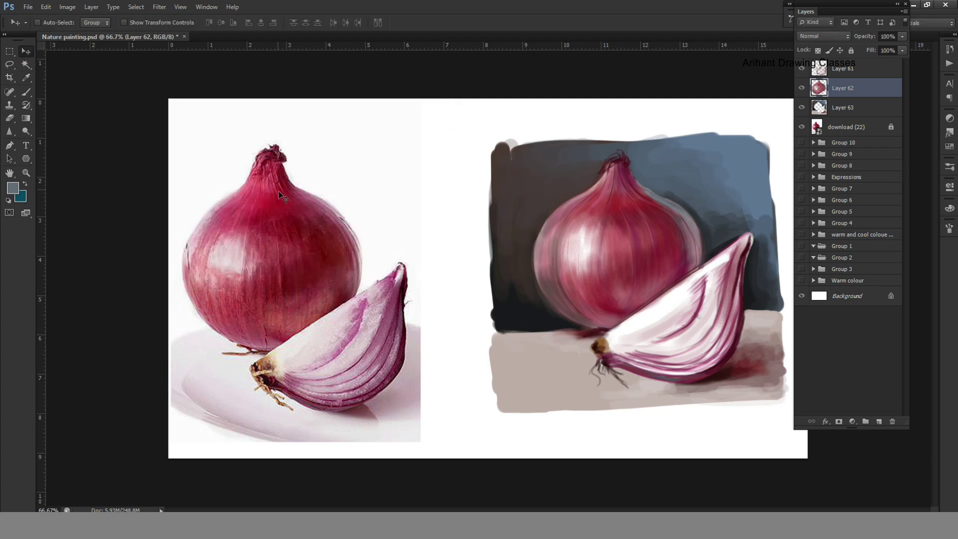
left_click(13, 188)
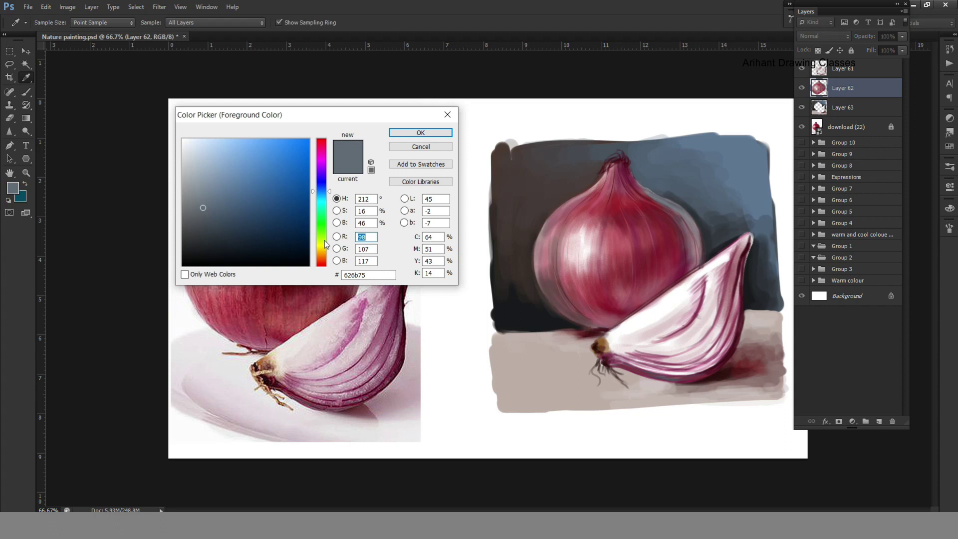
left_click(630, 175)
key("Return")
key("b")
left_click(13, 188)
left_click(279, 230)
key("Return")
Paint a dark red stroke from the stem down toward the onion's top at 25% opacity
left_click_drag(620, 166, 622, 210)
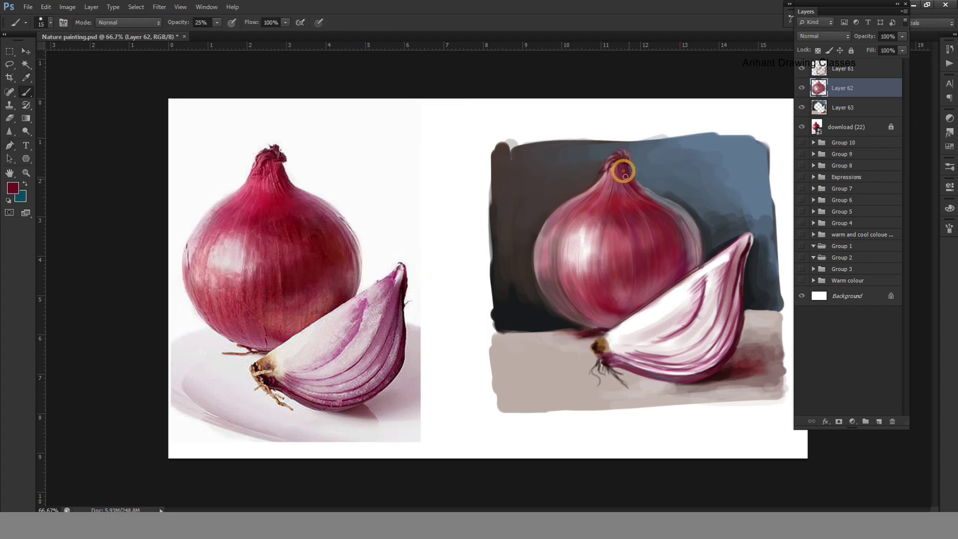